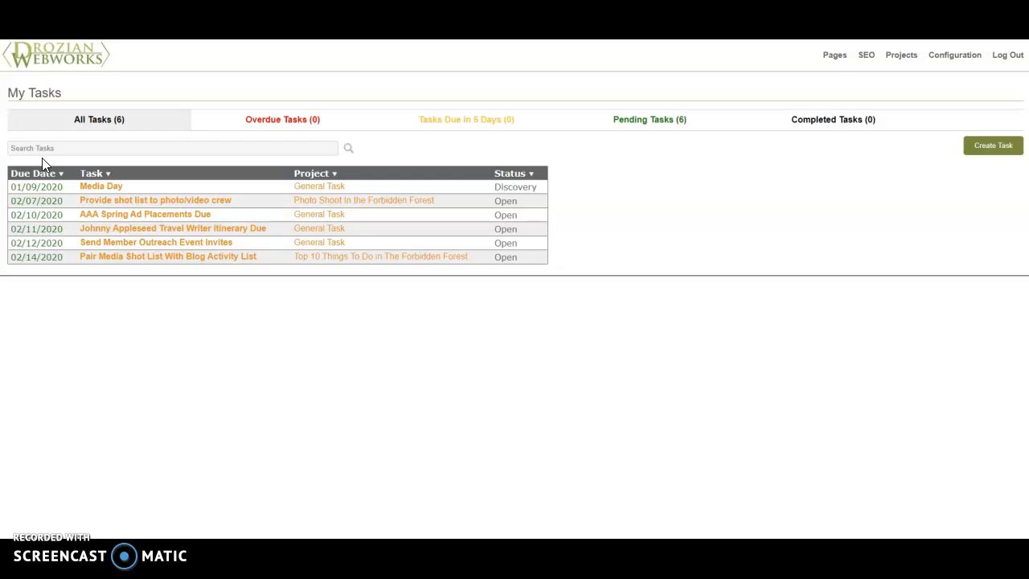
Open the Media Day task and review its details, assigned user, comments and documents sections
{"action": "left_click", "coordinate": [97, 188]}
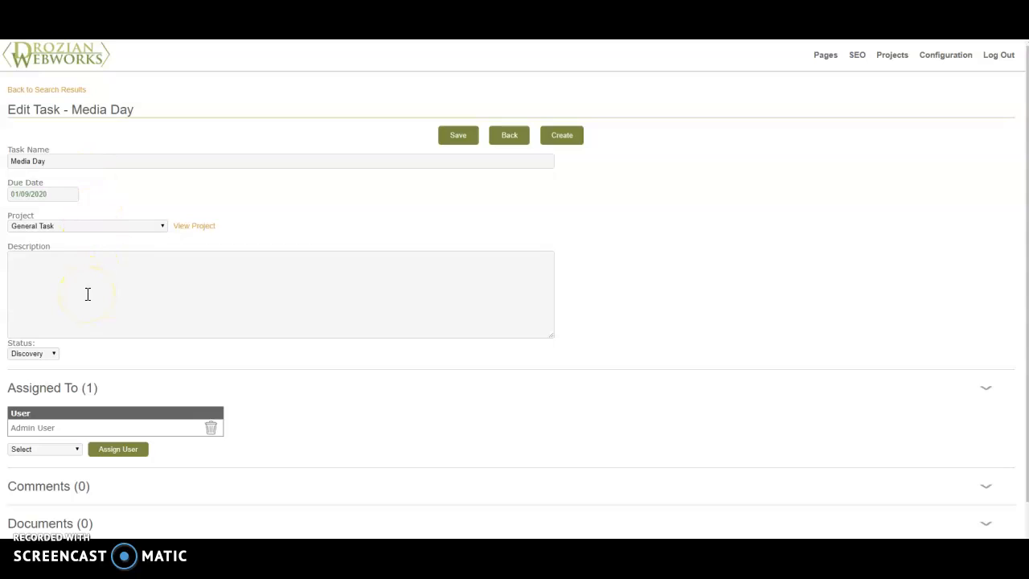
{"action": "scroll", "coordinate": [88, 294], "scroll_direction": "down", "scroll_amount": 1}
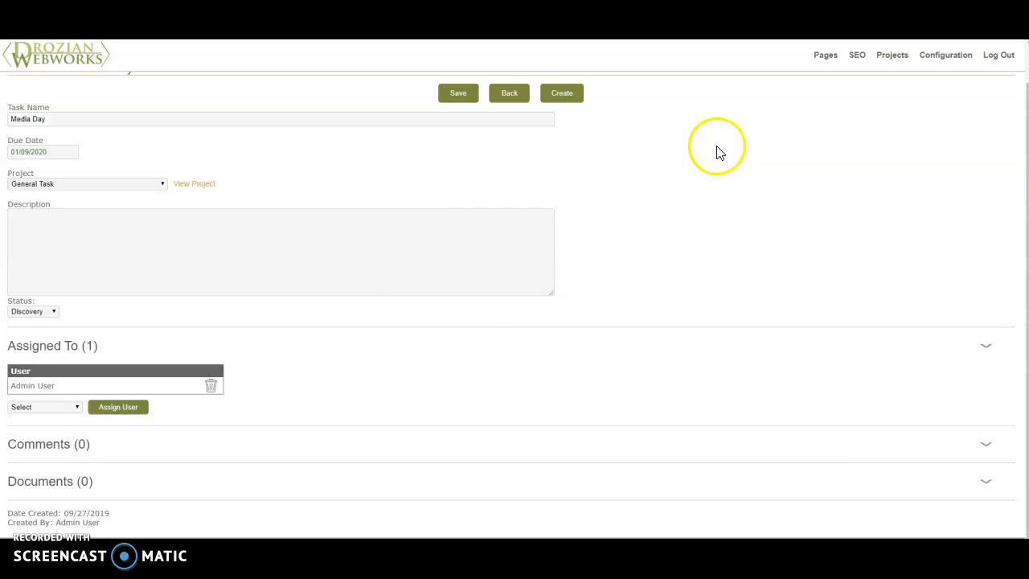
Open the project calendar, advance the yearly view to 2020 and group it by project pillar
{"action": "mouse_move", "coordinate": [888, 56]}
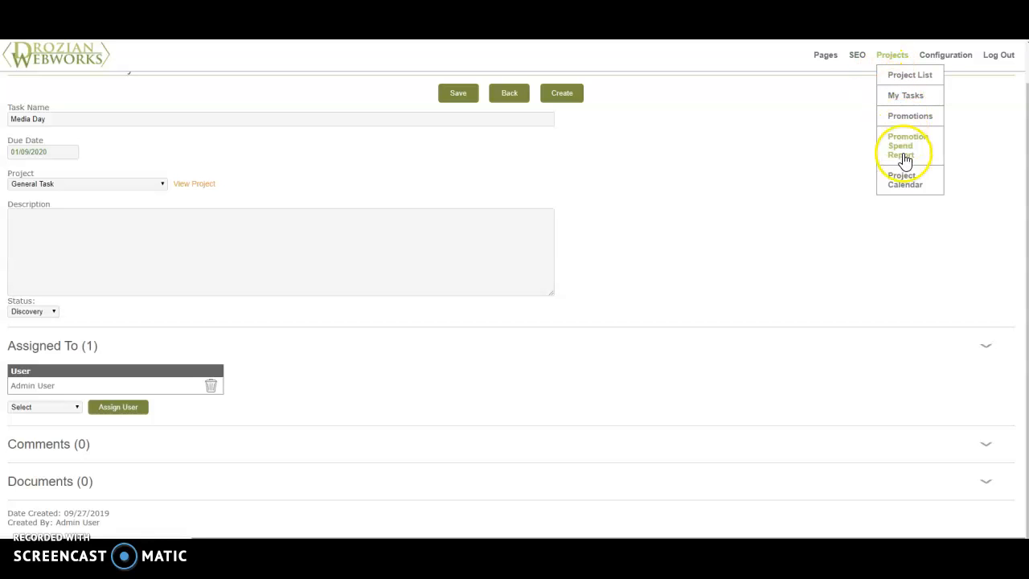
{"action": "left_click", "coordinate": [906, 181]}
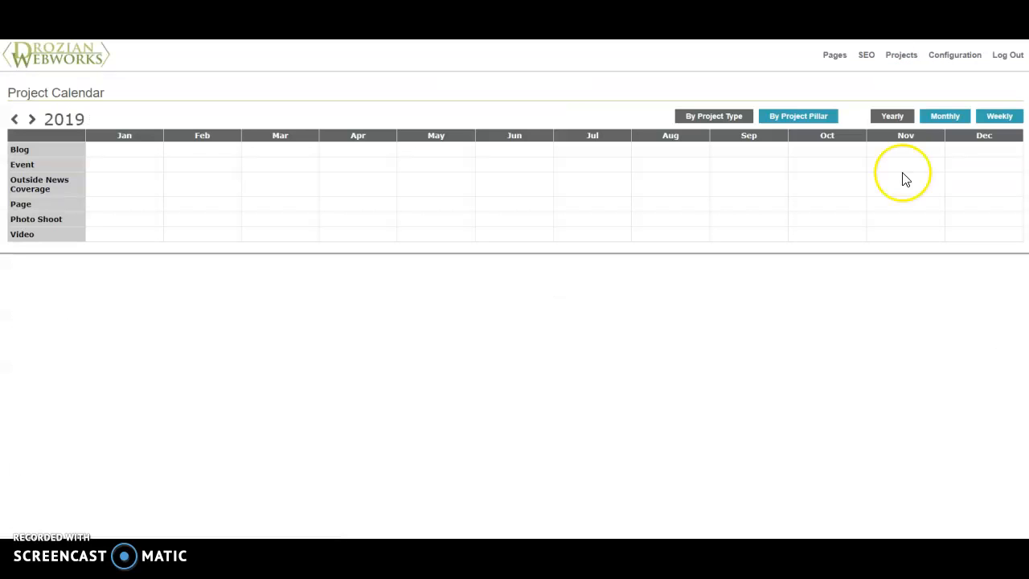
{"action": "left_click", "coordinate": [31, 121]}
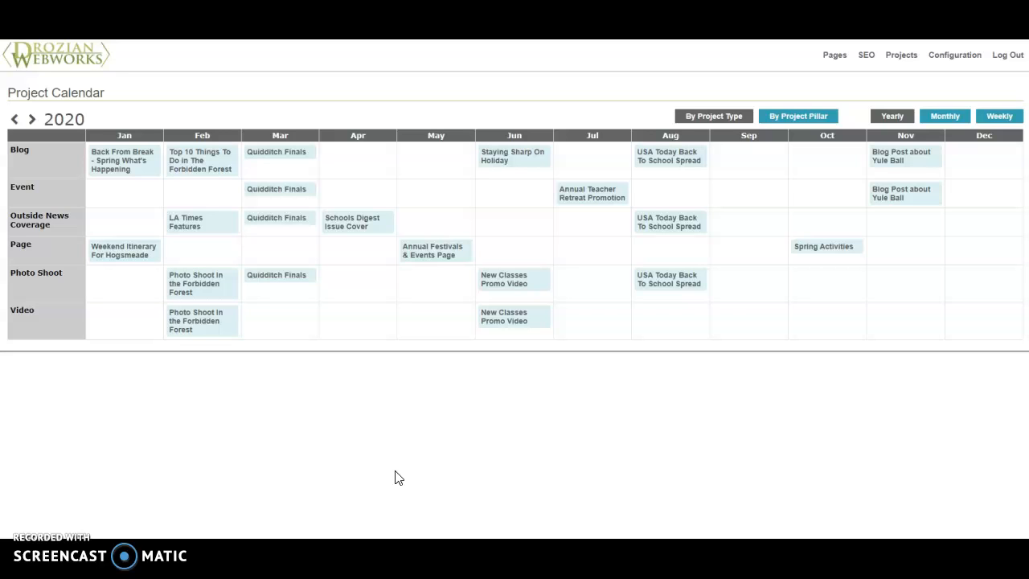
{"action": "left_click", "coordinate": [753, 425]}
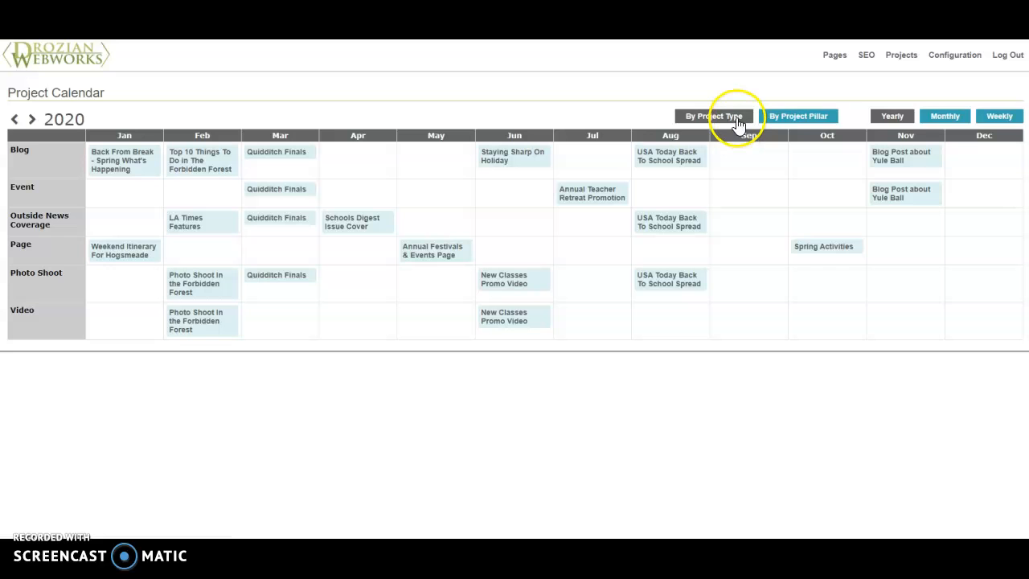
{"action": "left_click", "coordinate": [788, 117]}
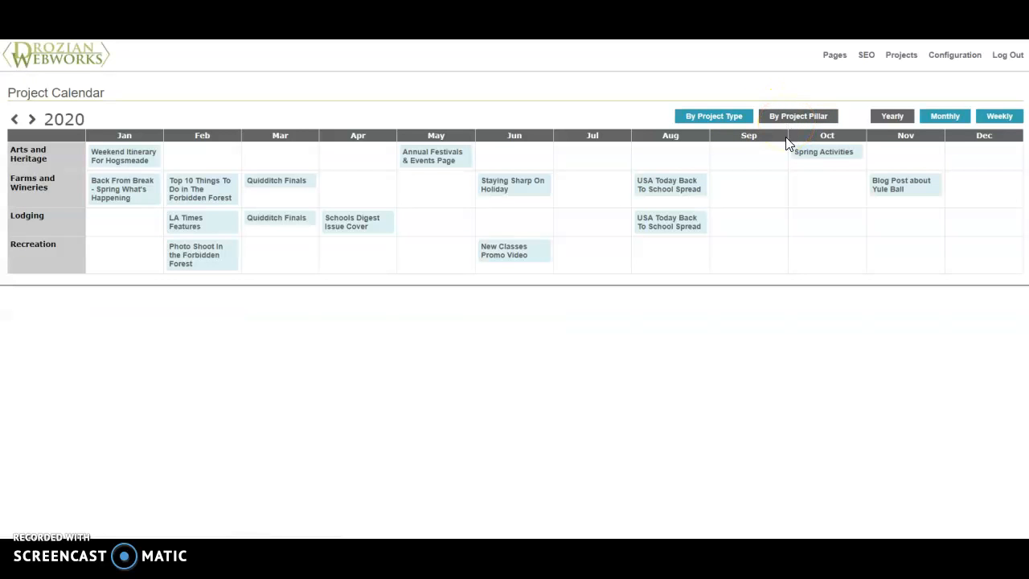
{"action": "left_click", "coordinate": [787, 152]}
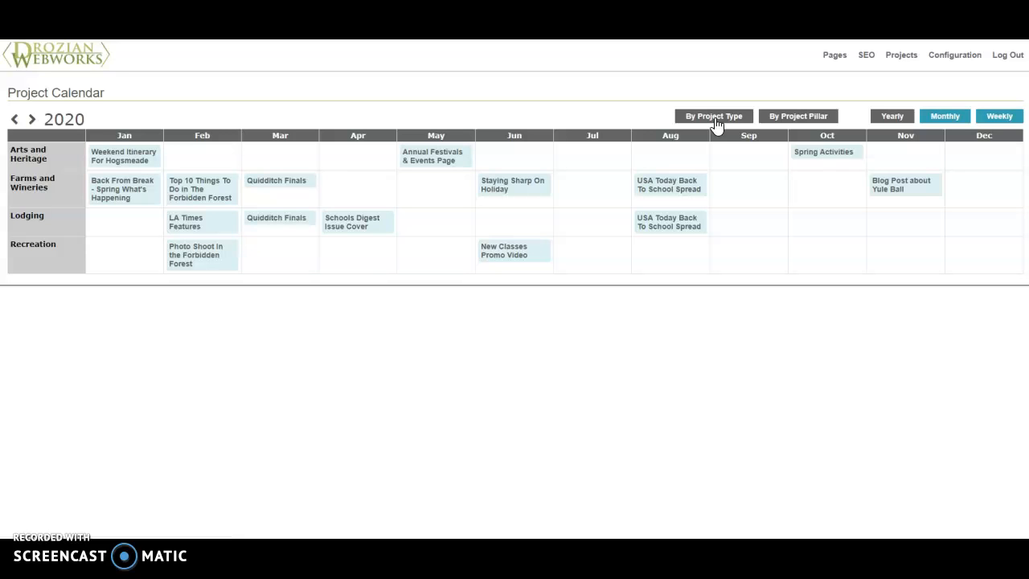
Switch the project calendar to the monthly view and advance it to February 2020
{"action": "left_click", "coordinate": [937, 119]}
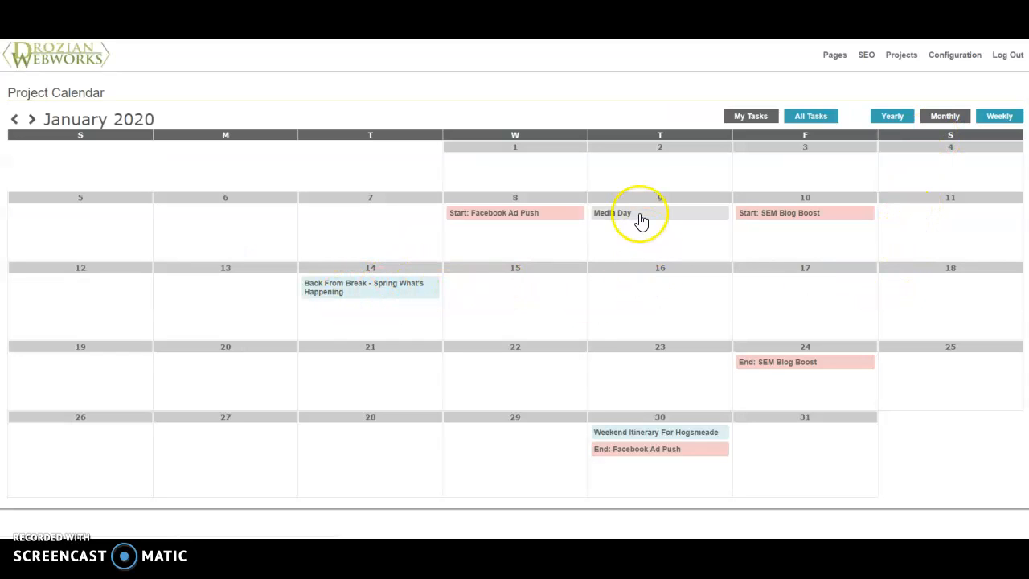
{"action": "left_click", "coordinate": [32, 119]}
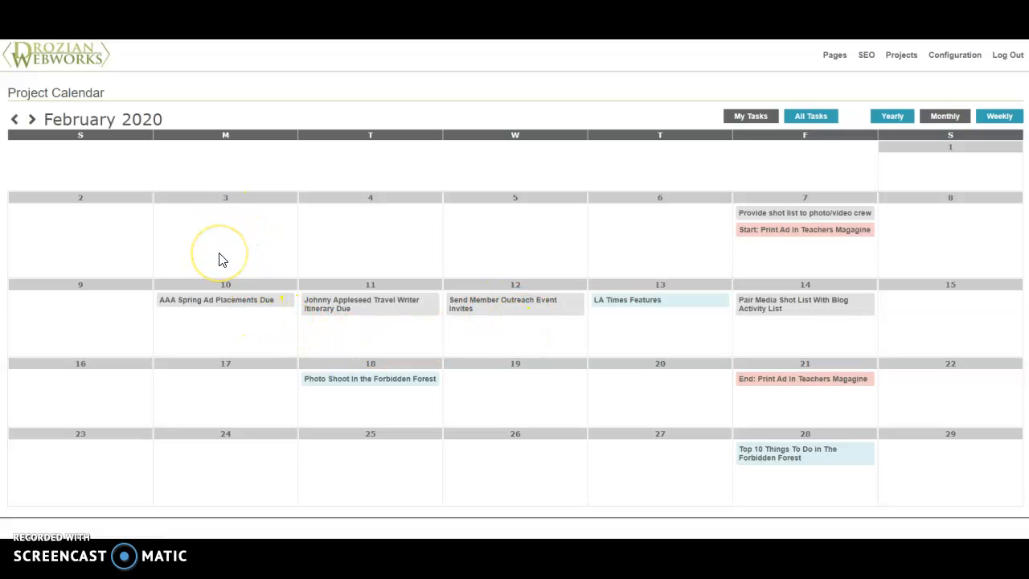
Open the project "Top 10 Things To Do in The Forbidden Forest" from the calendar and review its details
{"action": "left_click", "coordinate": [785, 348]}
{"action": "left_click", "coordinate": [786, 453]}
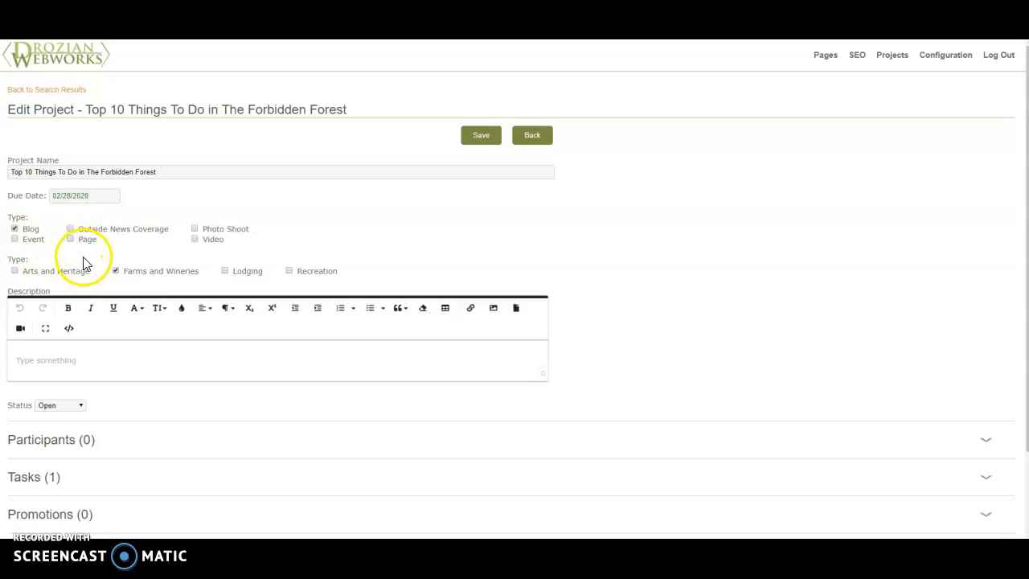
{"action": "scroll", "coordinate": [93, 346], "scroll_direction": "down", "scroll_amount": 1}
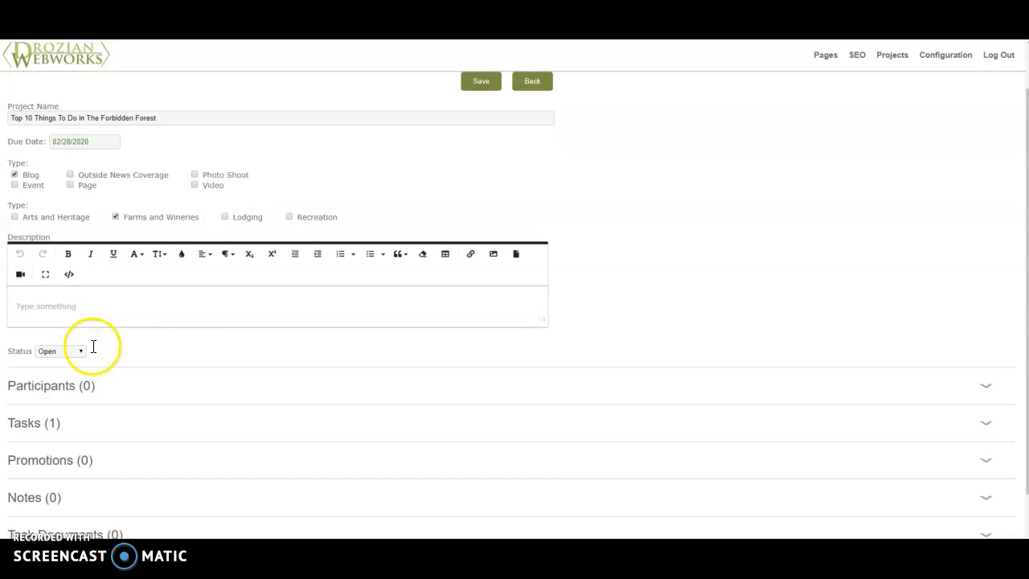
{"action": "scroll", "coordinate": [92, 348], "scroll_direction": "down", "scroll_amount": 1}
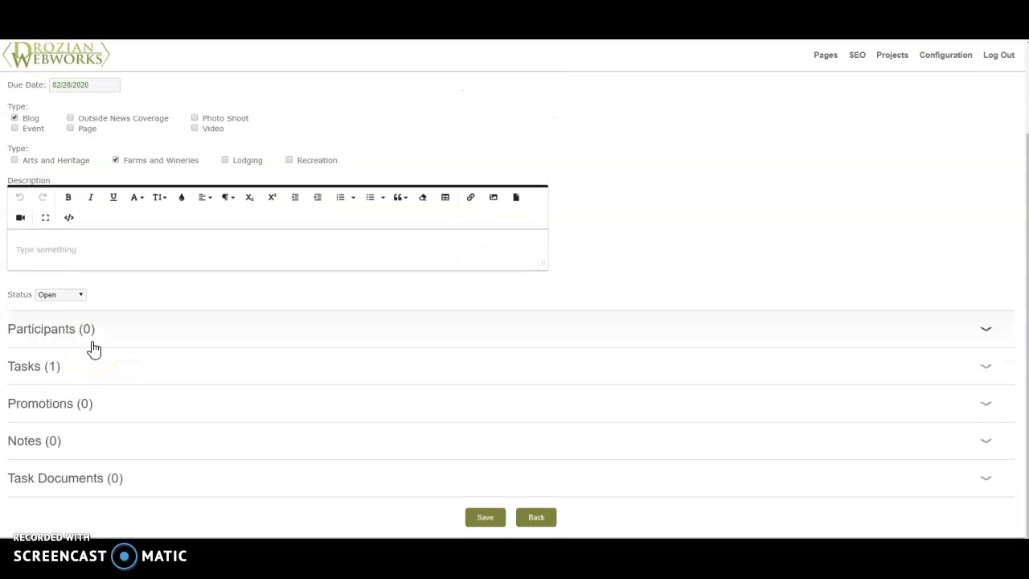
Expand the project's Participants and Tasks sections to examine the participant options and the task list
{"action": "left_click", "coordinate": [117, 333]}
{"action": "left_click", "coordinate": [133, 362]}
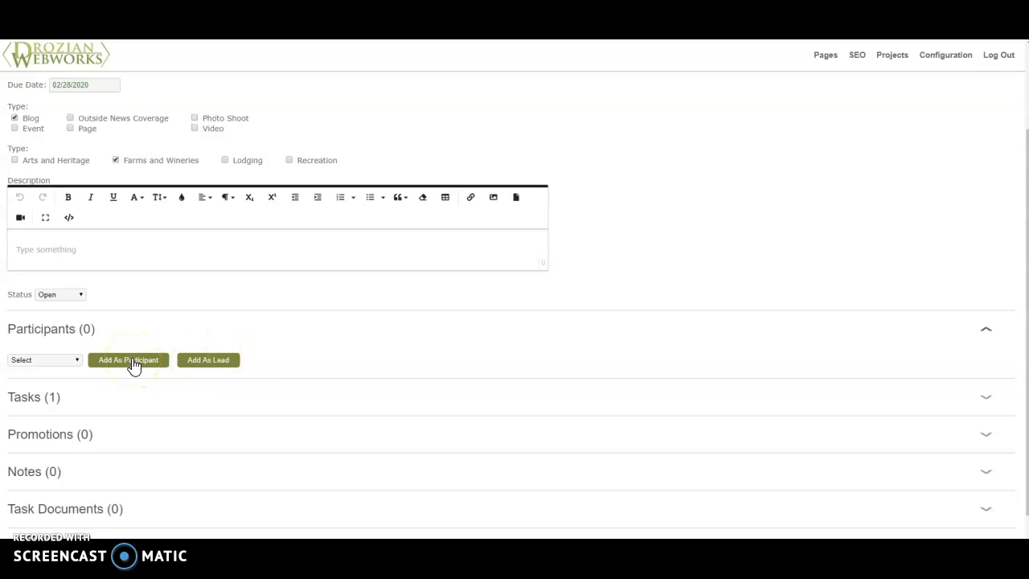
{"action": "left_click", "coordinate": [131, 398]}
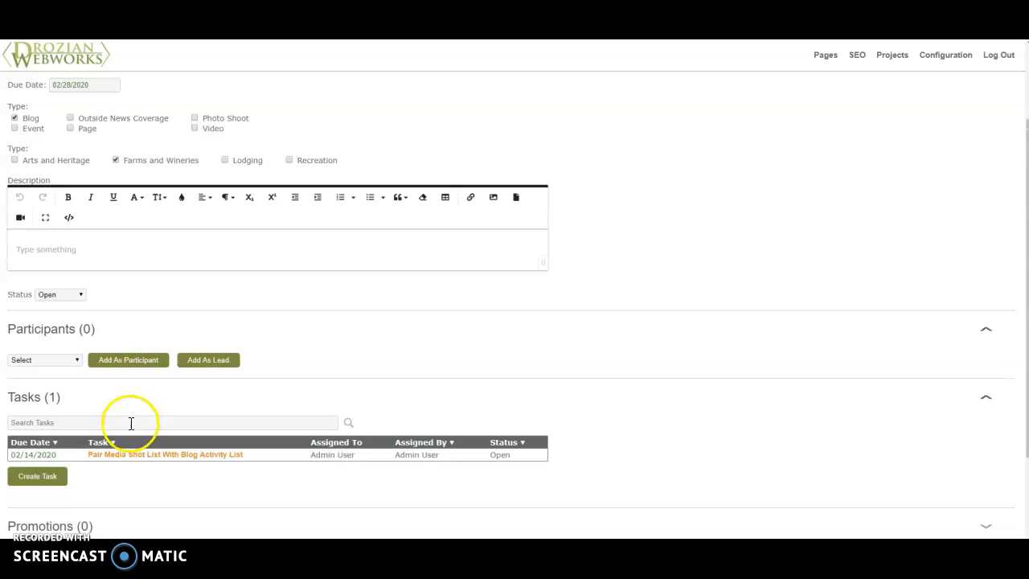
{"action": "scroll", "coordinate": [131, 427], "scroll_direction": "down", "scroll_amount": 3}
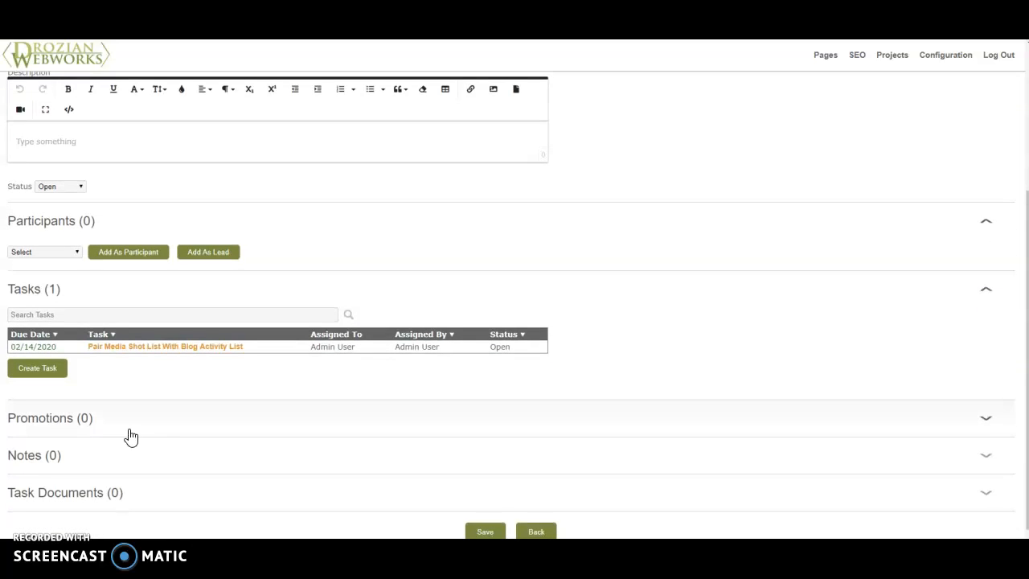
Expand the project's Notes and Promotions sections to examine the note editor and promotion options
{"action": "left_click", "coordinate": [128, 456]}
{"action": "scroll", "coordinate": [126, 508], "scroll_direction": "down", "scroll_amount": 4}
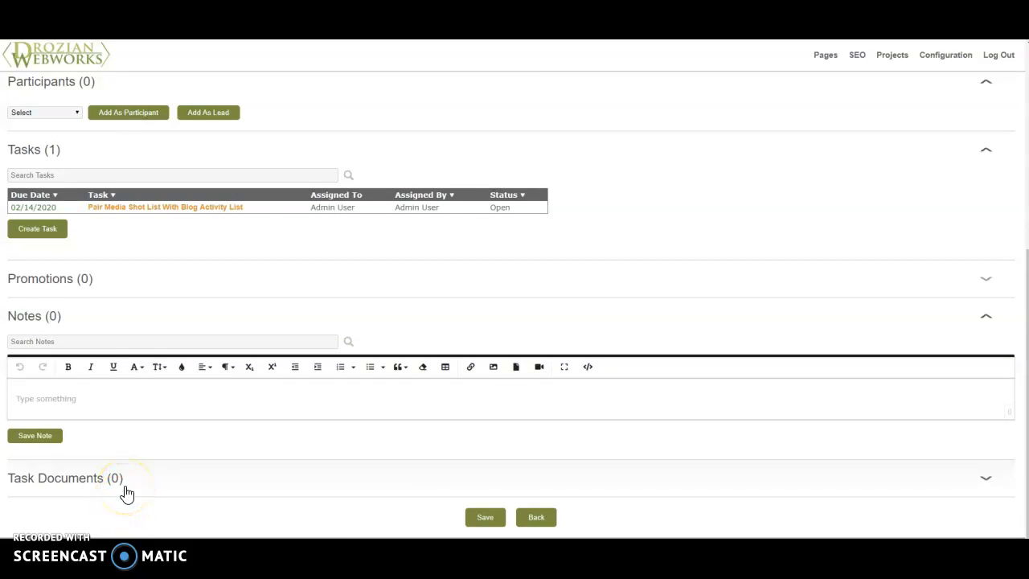
{"action": "scroll", "coordinate": [126, 492], "scroll_direction": "up", "scroll_amount": 2}
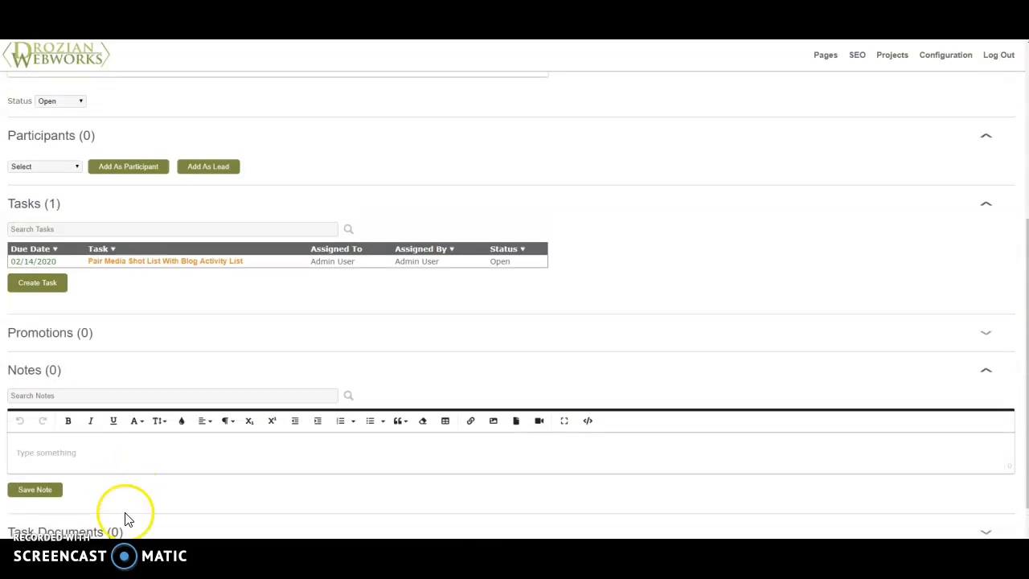
{"action": "scroll", "coordinate": [127, 499], "scroll_direction": "down", "scroll_amount": 2}
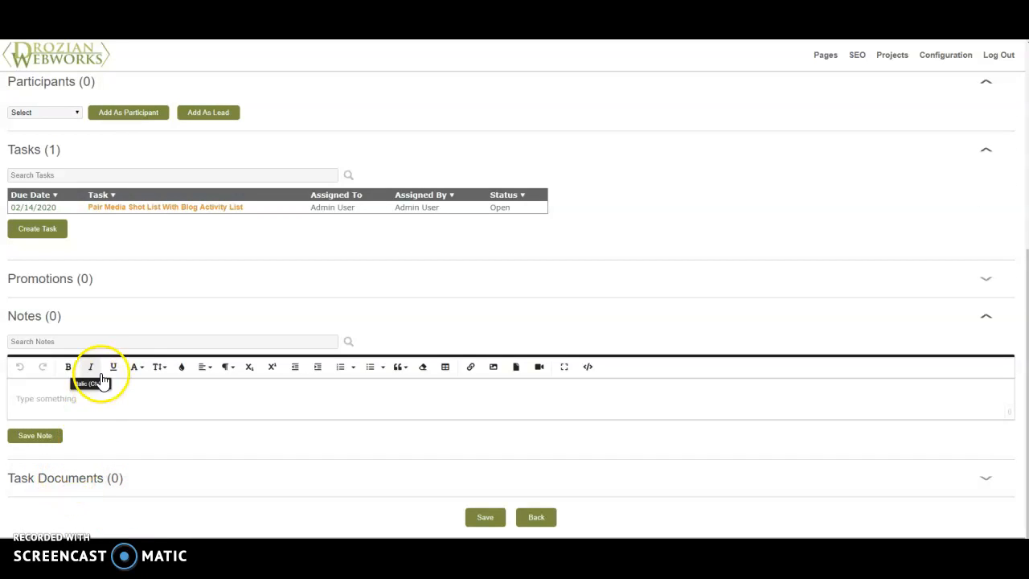
{"action": "left_click", "coordinate": [99, 279]}
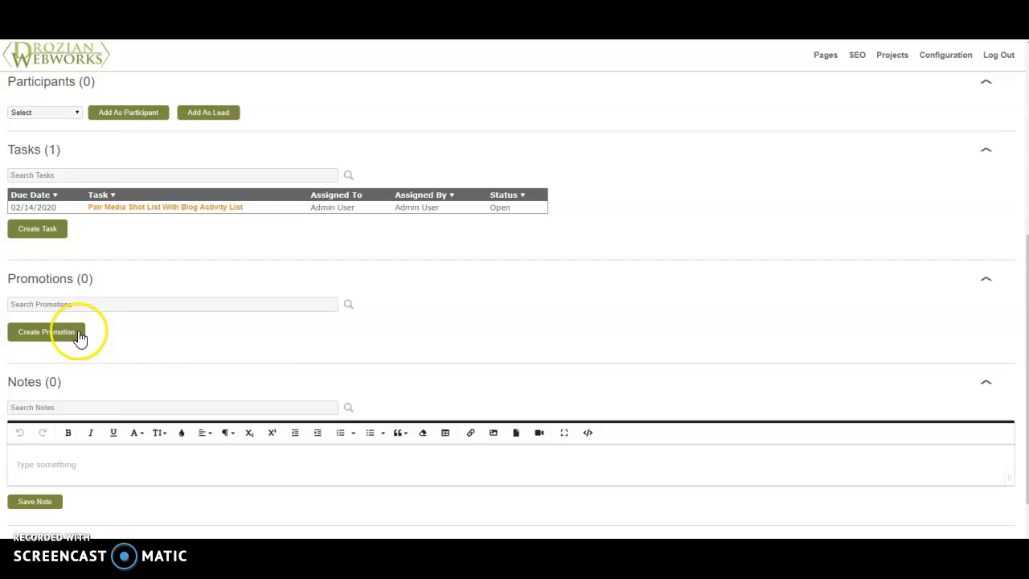
{"action": "scroll", "coordinate": [80, 338], "scroll_direction": "up", "scroll_amount": 2}
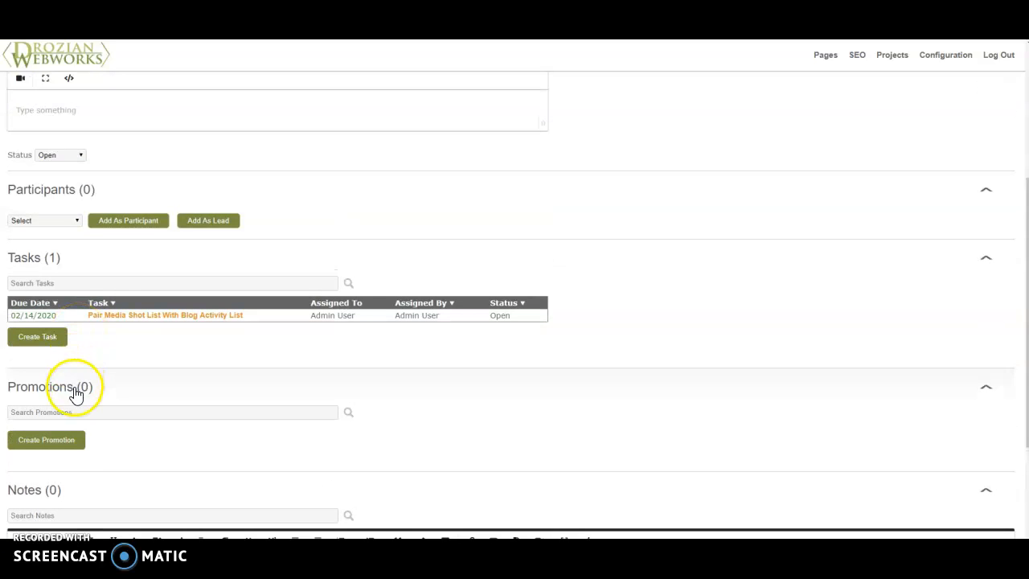
Start a new promotion for this project and go through its description, impressions, clicks, amount budgeted and amount spent fields
{"action": "left_click", "coordinate": [73, 442]}
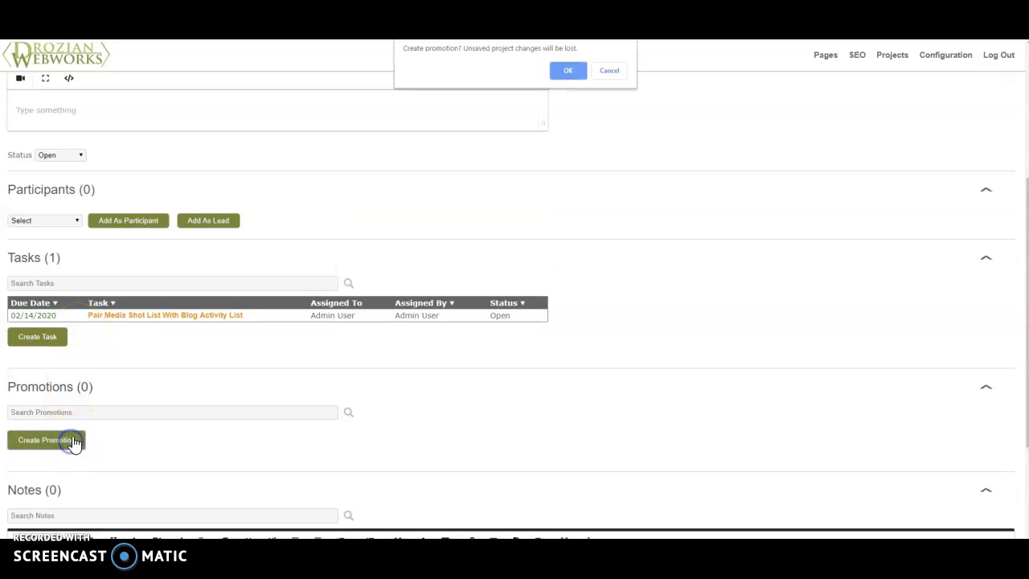
{"action": "left_click", "coordinate": [566, 75]}
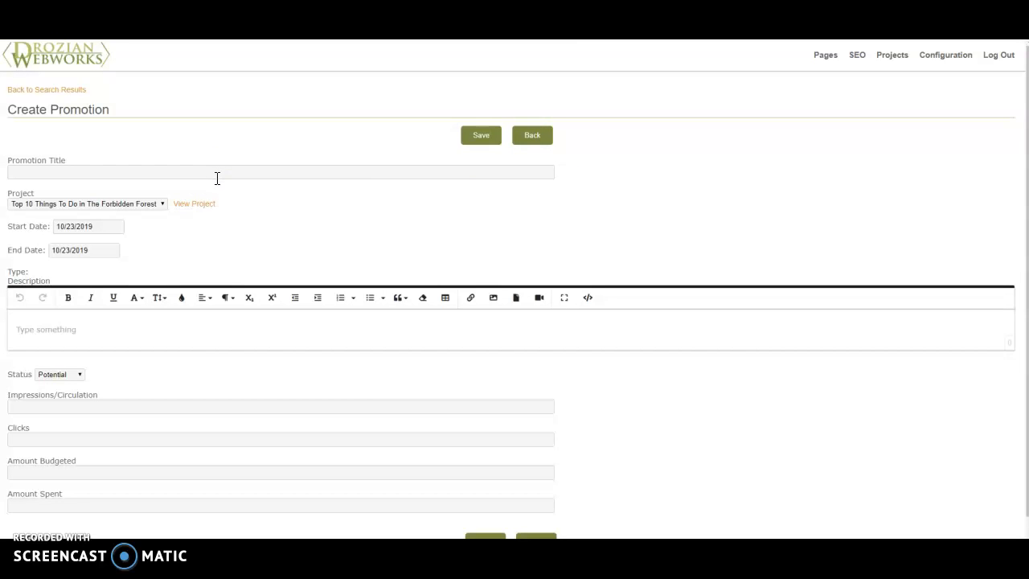
{"action": "left_click", "coordinate": [100, 327]}
{"action": "scroll", "coordinate": [99, 328], "scroll_direction": "down", "scroll_amount": 1}
{"action": "left_click", "coordinate": [89, 379]}
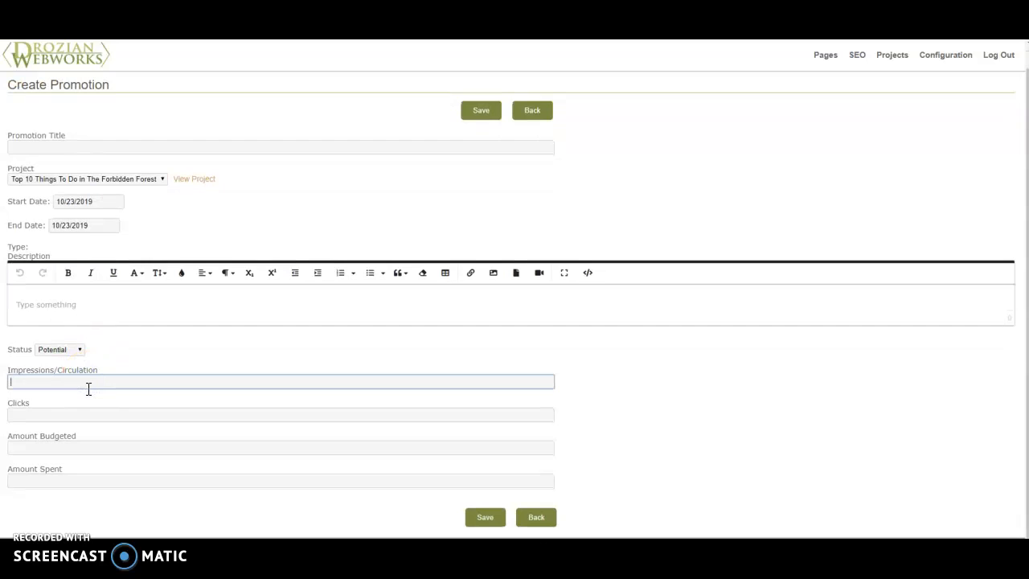
{"action": "left_click", "coordinate": [86, 415]}
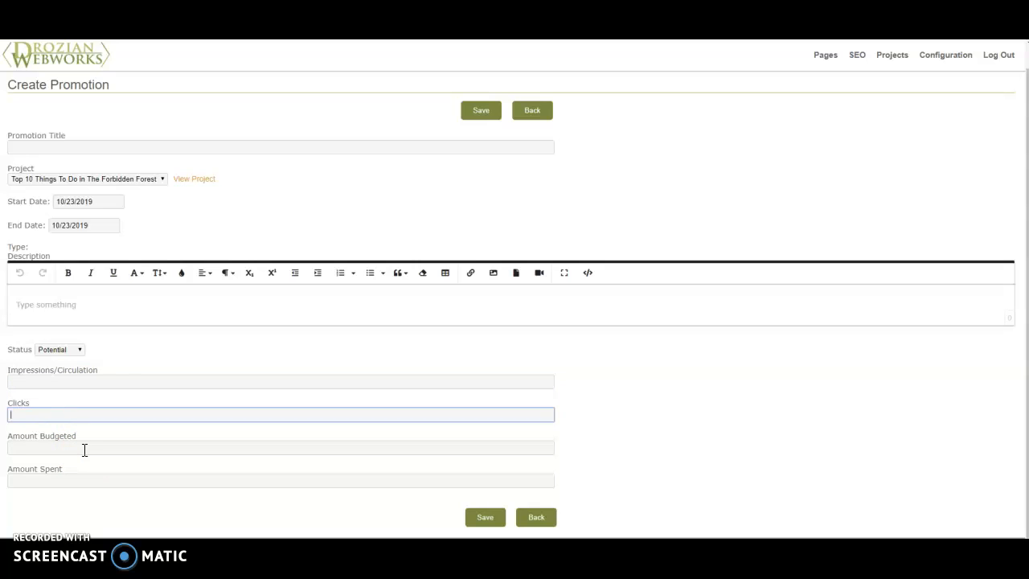
{"action": "left_click", "coordinate": [84, 449]}
{"action": "left_click", "coordinate": [80, 481]}
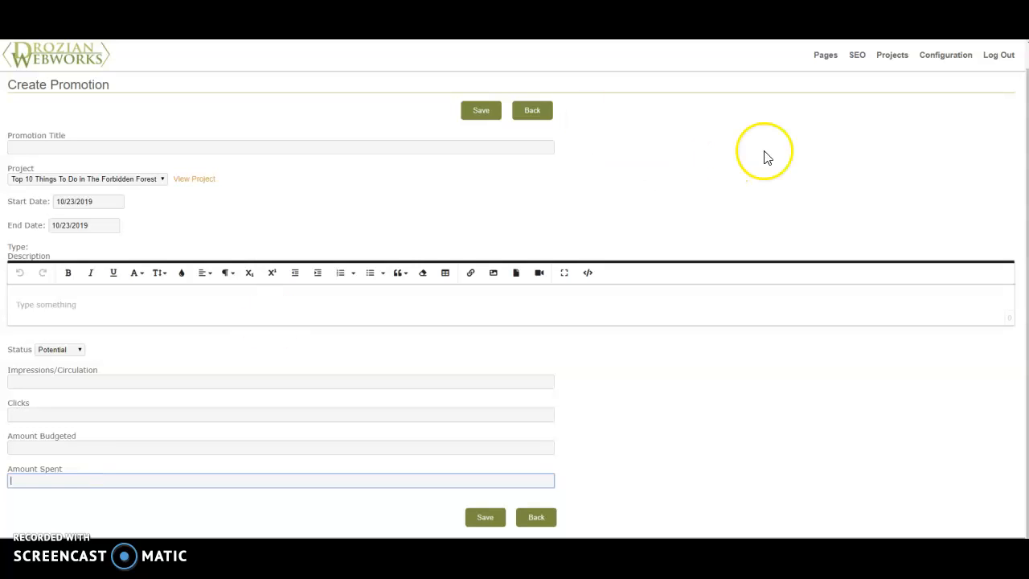
Open the Promotion Spend Report and set its From Date to 10/23/2019
{"action": "mouse_move", "coordinate": [898, 54]}
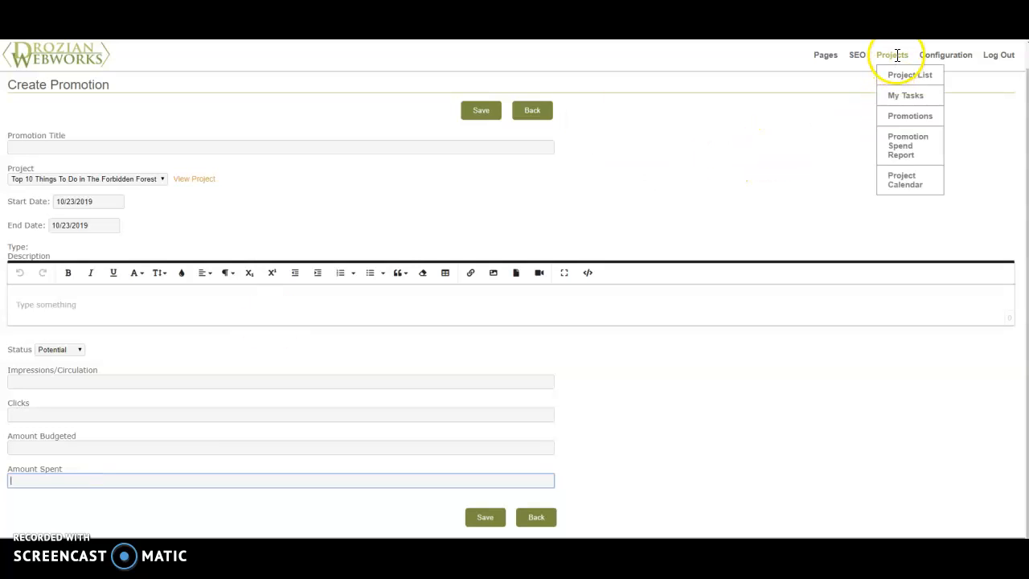
{"action": "left_click", "coordinate": [904, 149]}
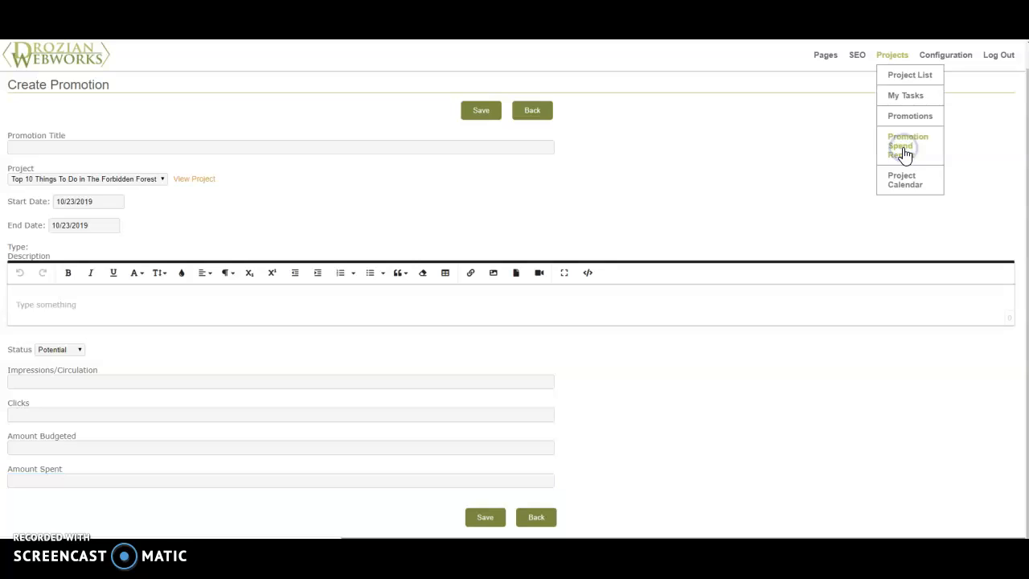
{"action": "left_click", "coordinate": [288, 153]}
{"action": "left_click", "coordinate": [131, 130]}
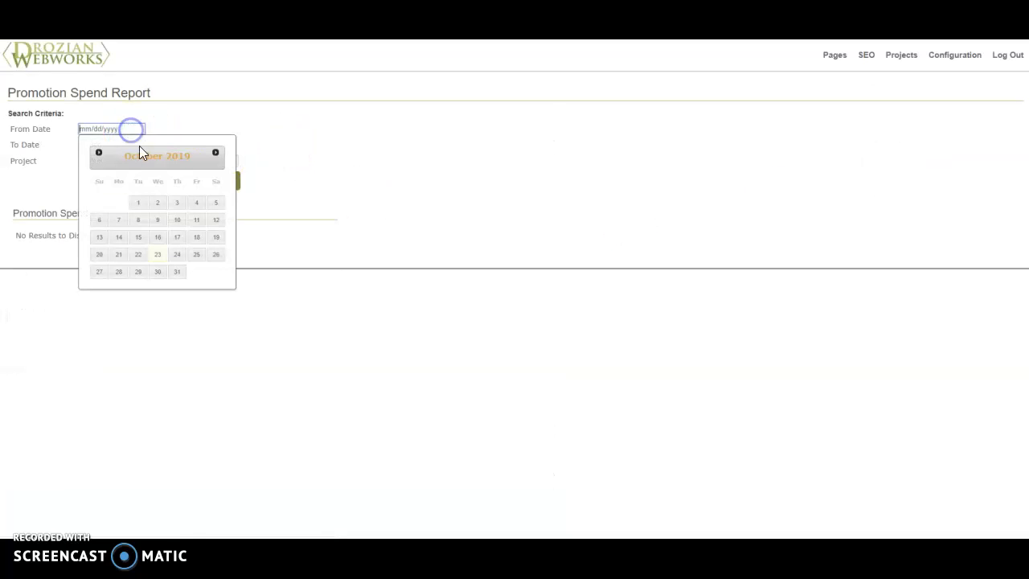
{"action": "left_click", "coordinate": [158, 256]}
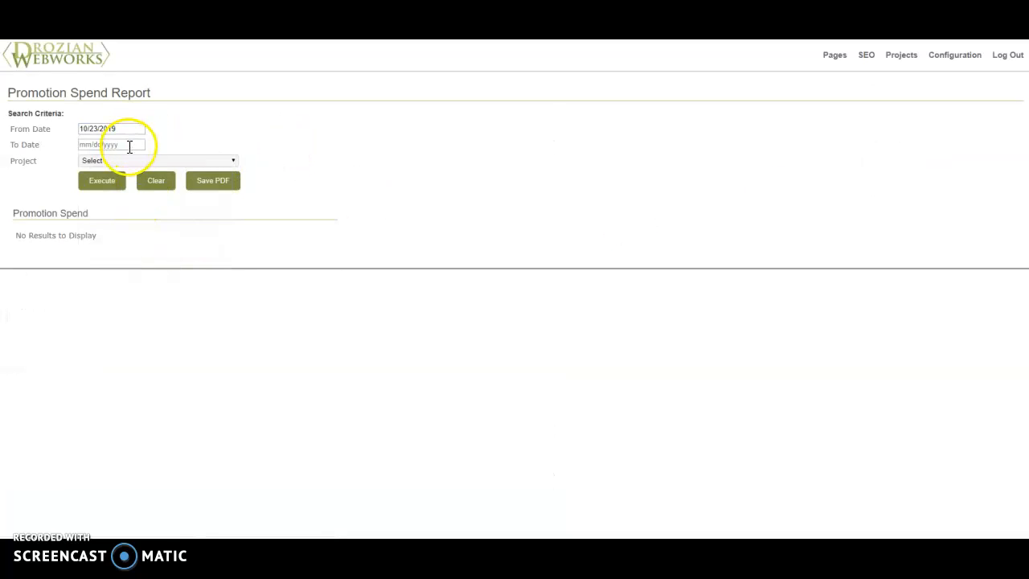
Set the report's To Date to 09/30/2020 and run the report
{"action": "left_click", "coordinate": [128, 145]}
{"action": "left_click", "coordinate": [215, 168]}
{"action": "left_click", "coordinate": [215, 168]}
{"action": "left_click", "coordinate": [216, 168]}
{"action": "left_click", "coordinate": [215, 168]}
{"action": "left_click", "coordinate": [216, 168]}
{"action": "left_click", "coordinate": [158, 288]}
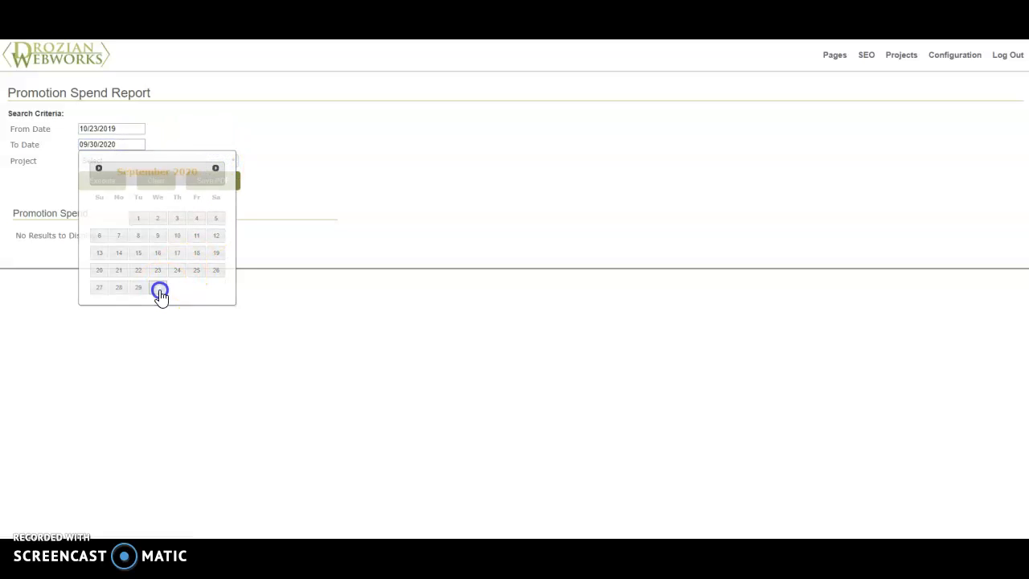
{"action": "left_click", "coordinate": [105, 181]}
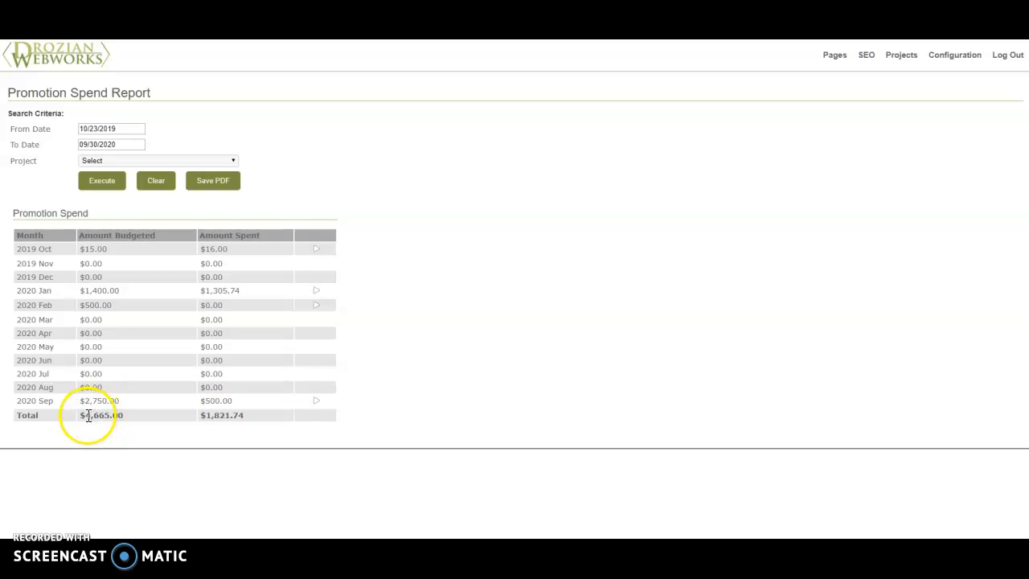
Examine the total budgeted and total spent amounts in the promotion spend table
{"action": "left_click_drag", "start_coordinate": [84, 416], "coordinate": [126, 419]}
{"action": "left_click", "coordinate": [214, 416]}
{"action": "double_click", "coordinate": [91, 415]}
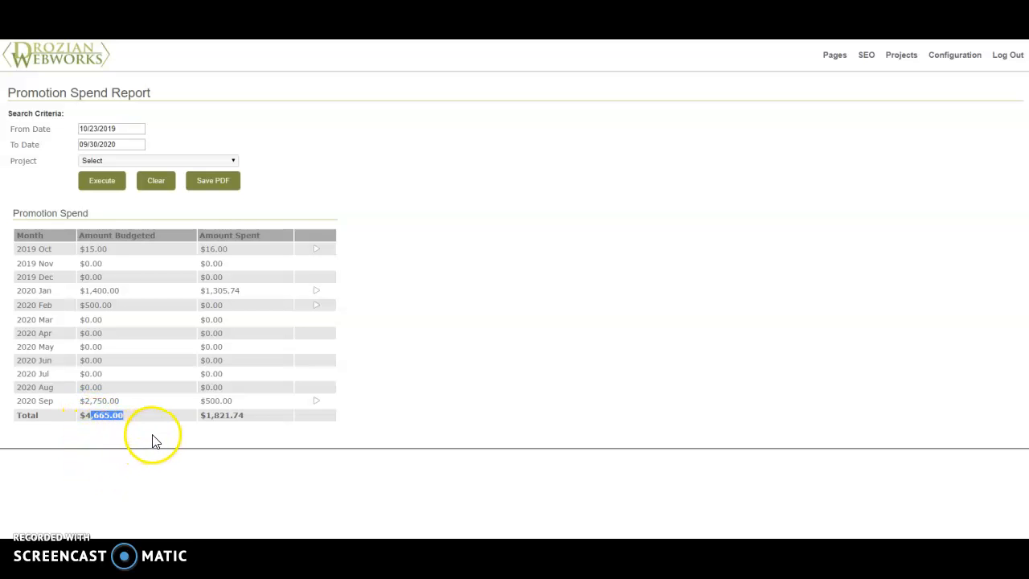
Open the list of all projects
{"action": "mouse_move", "coordinate": [913, 57]}
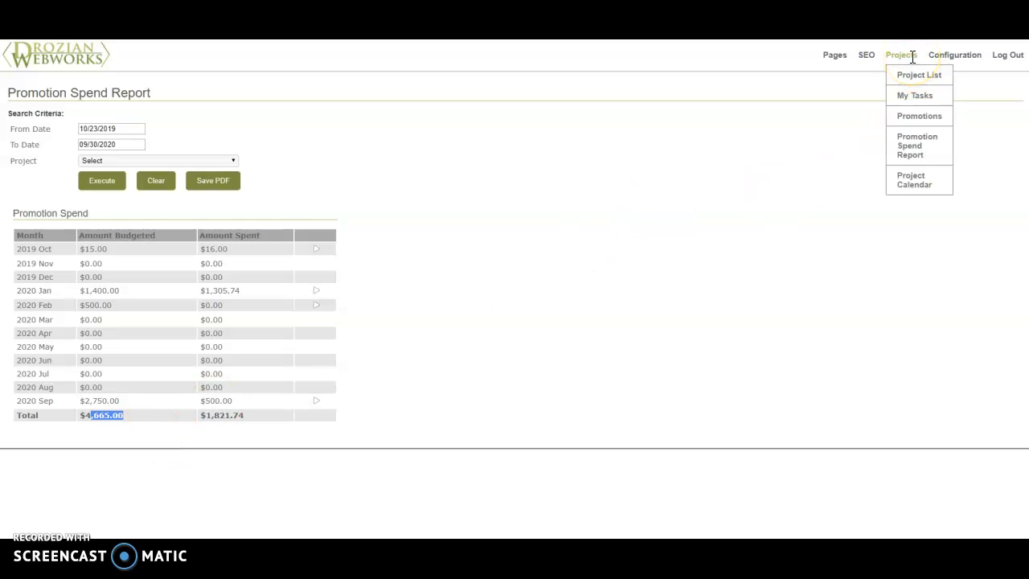
{"action": "left_click", "coordinate": [917, 74]}
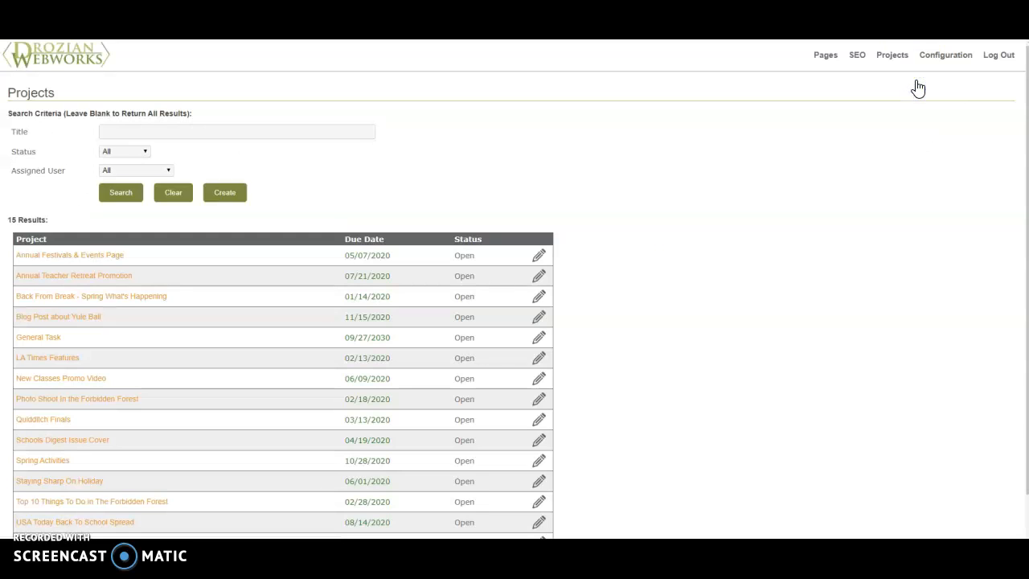
Open the SEO Review list of the site's pages
{"action": "mouse_move", "coordinate": [888, 71]}
{"action": "mouse_move", "coordinate": [859, 59]}
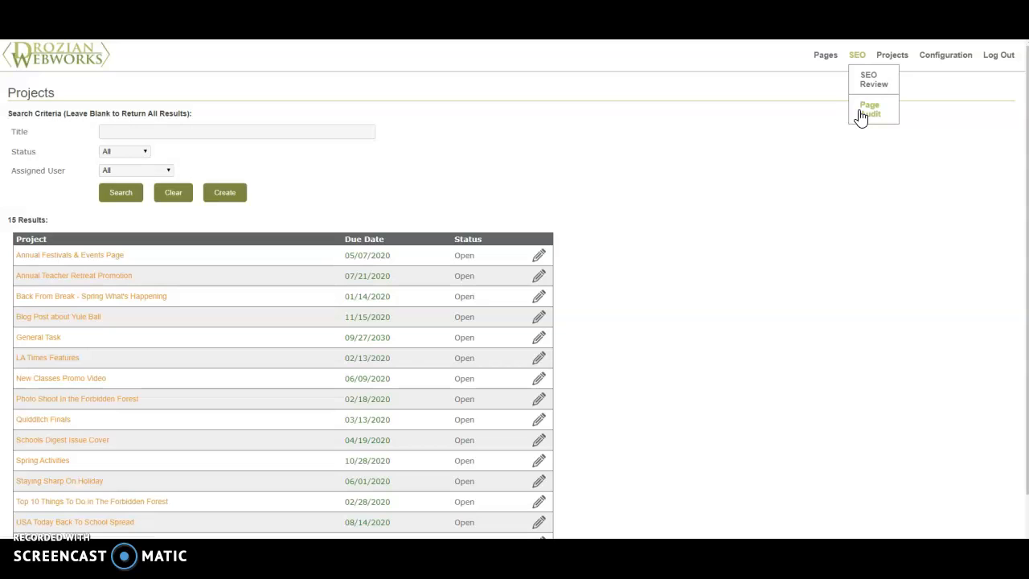
{"action": "left_click", "coordinate": [867, 114]}
{"action": "left_click", "coordinate": [866, 83]}
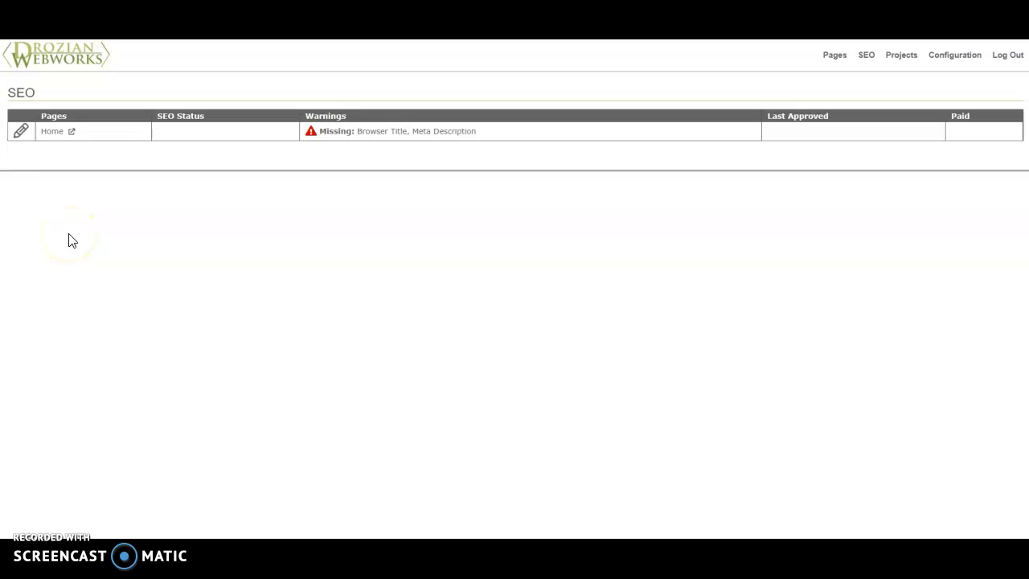
View the Home page's SEO details, close them, and examine its warnings in the review list
{"action": "left_click", "coordinate": [23, 133]}
{"action": "left_click", "coordinate": [354, 144]}
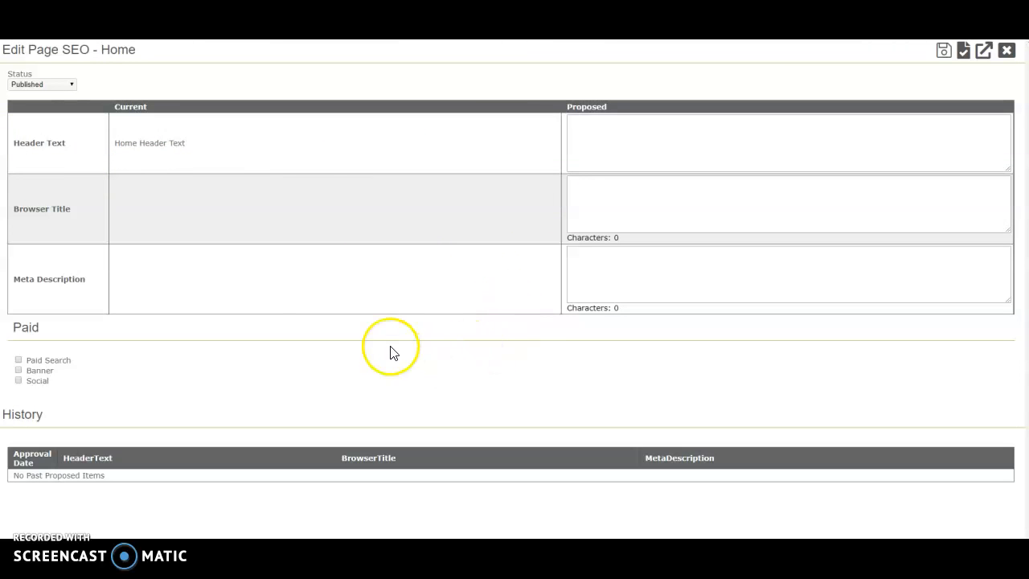
{"action": "left_click", "coordinate": [1006, 51]}
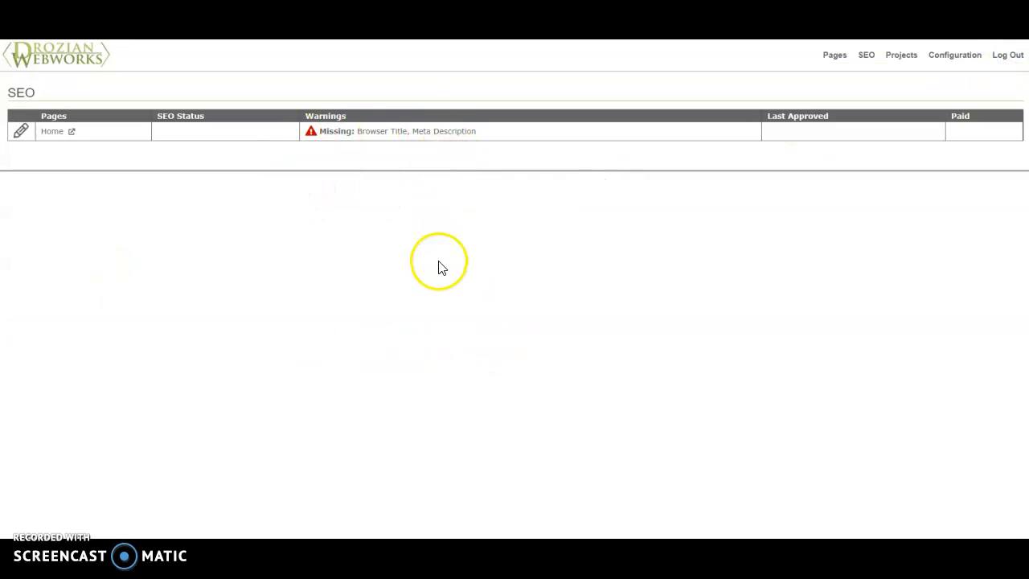
{"action": "left_click_drag", "start_coordinate": [333, 131], "coordinate": [395, 133]}
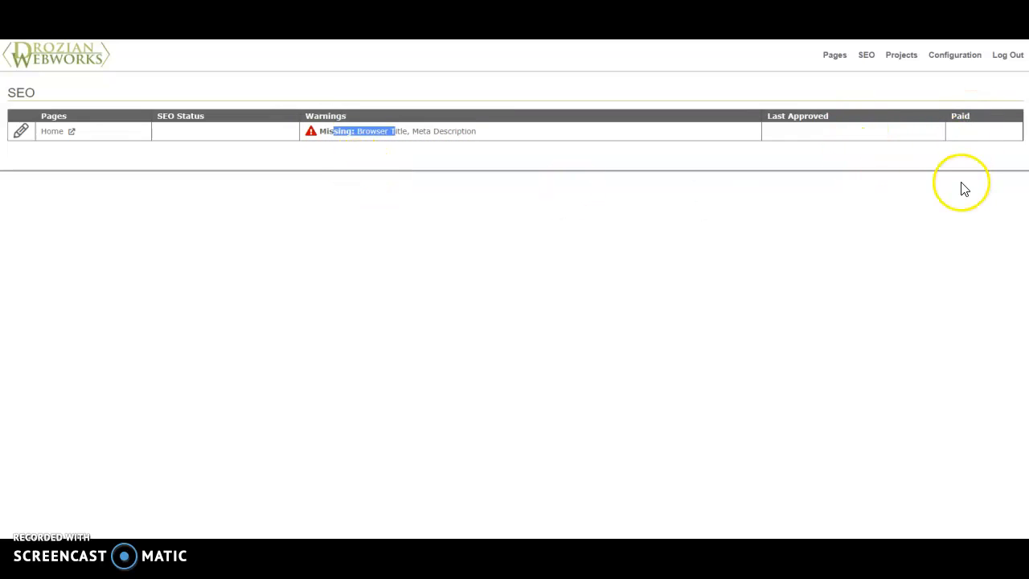
Propose "New Header Text" as the Home page's header text, set its SEO status to Ready to Review, save, and close the editor
{"action": "left_click", "coordinate": [21, 132]}
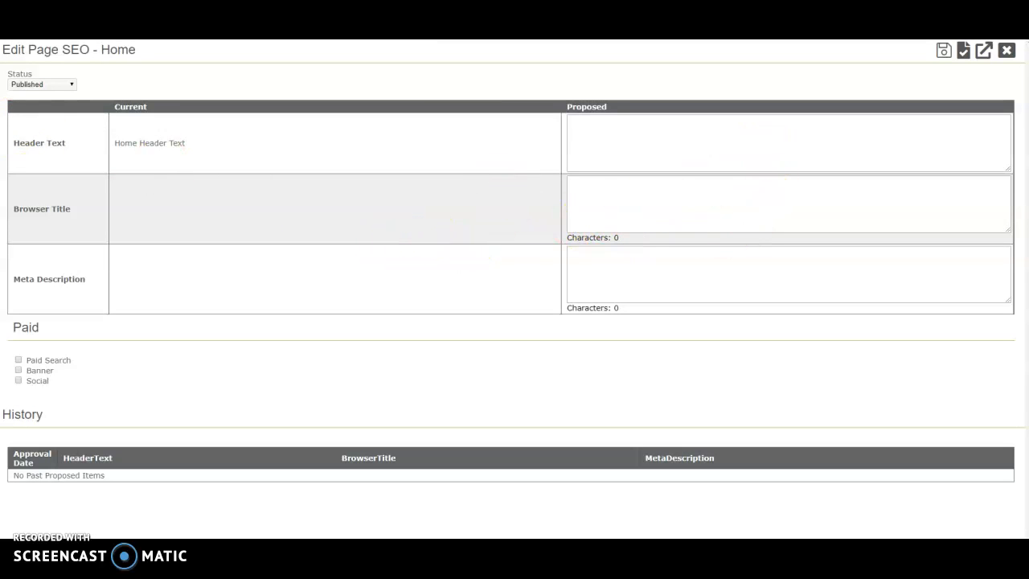
{"action": "left_click", "coordinate": [621, 146]}
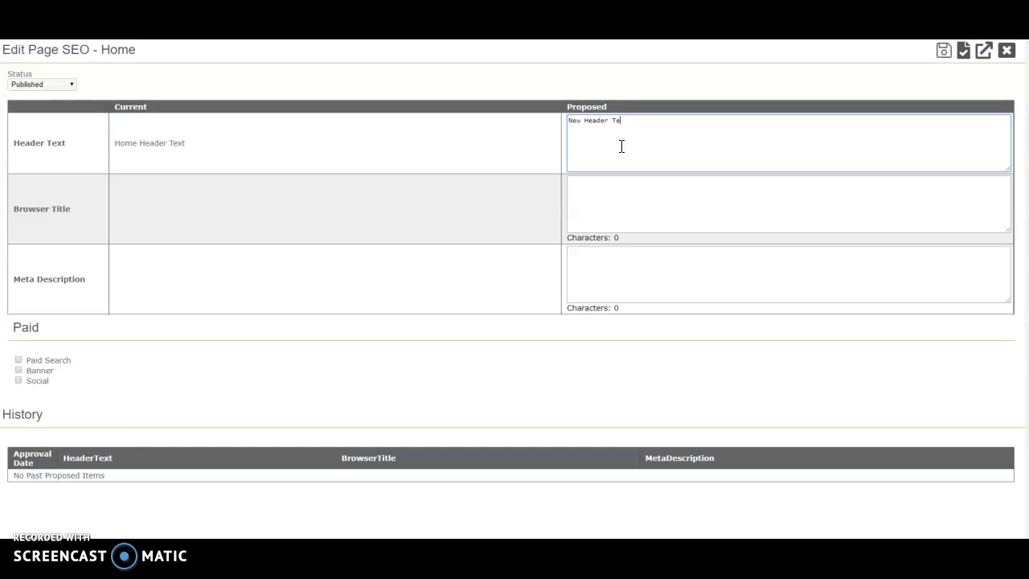
{"action": "left_click", "coordinate": [45, 85]}
{"action": "left_click", "coordinate": [44, 132]}
{"action": "left_click", "coordinate": [947, 51]}
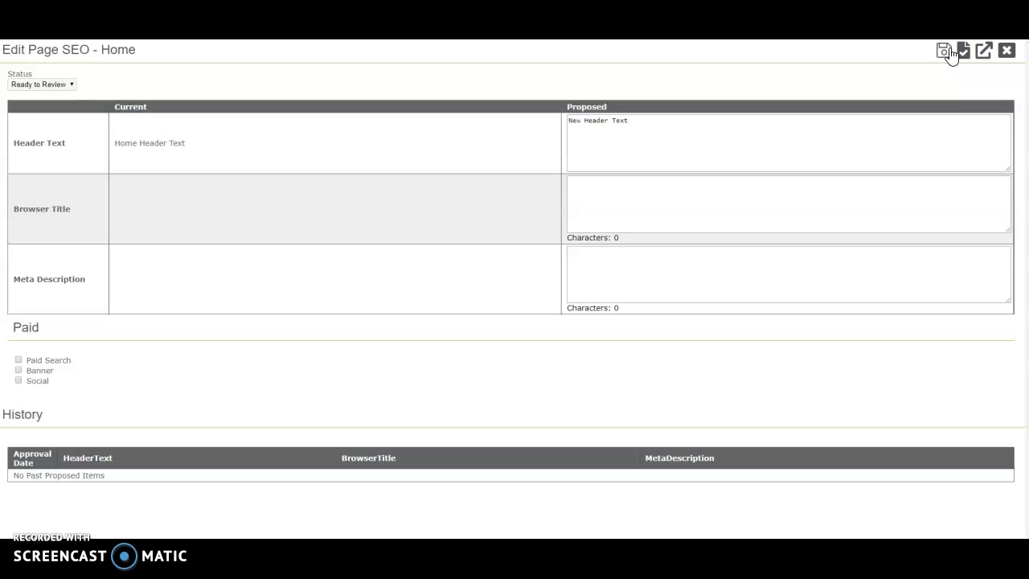
{"action": "left_click", "coordinate": [646, 210]}
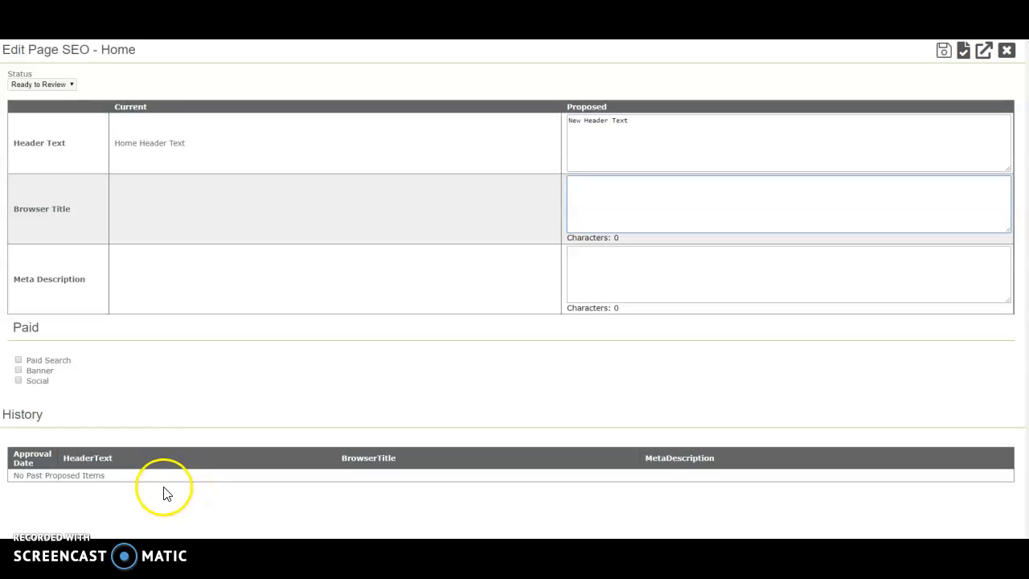
{"action": "left_click", "coordinate": [1005, 53]}
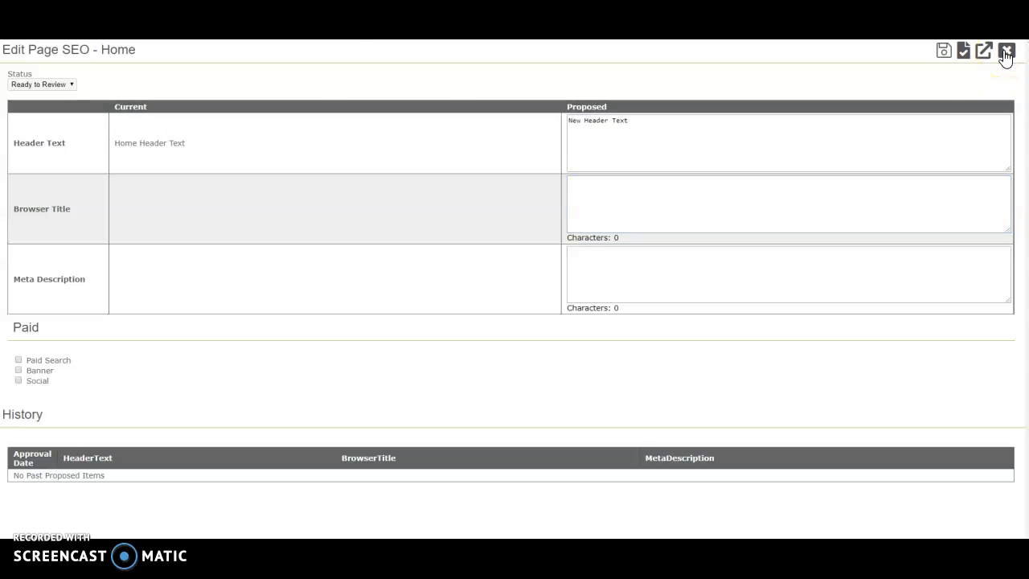
Open the Page Audit list and open the Home page's record for editing
{"action": "mouse_move", "coordinate": [869, 55]}
{"action": "left_click", "coordinate": [868, 105]}
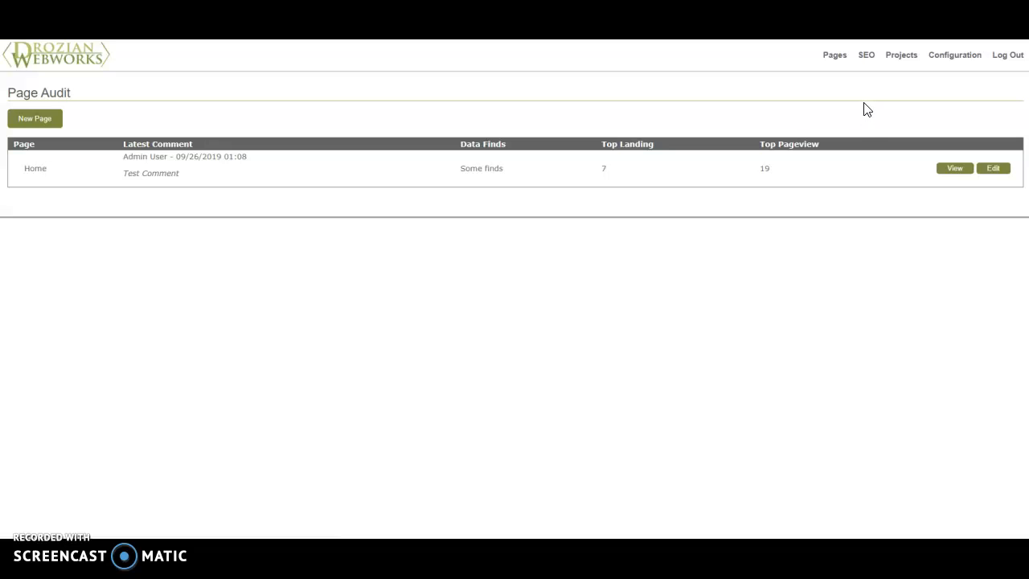
{"action": "left_click", "coordinate": [858, 161]}
{"action": "left_click", "coordinate": [997, 169]}
{"action": "scroll", "coordinate": [926, 278], "scroll_direction": "down", "scroll_amount": 1}
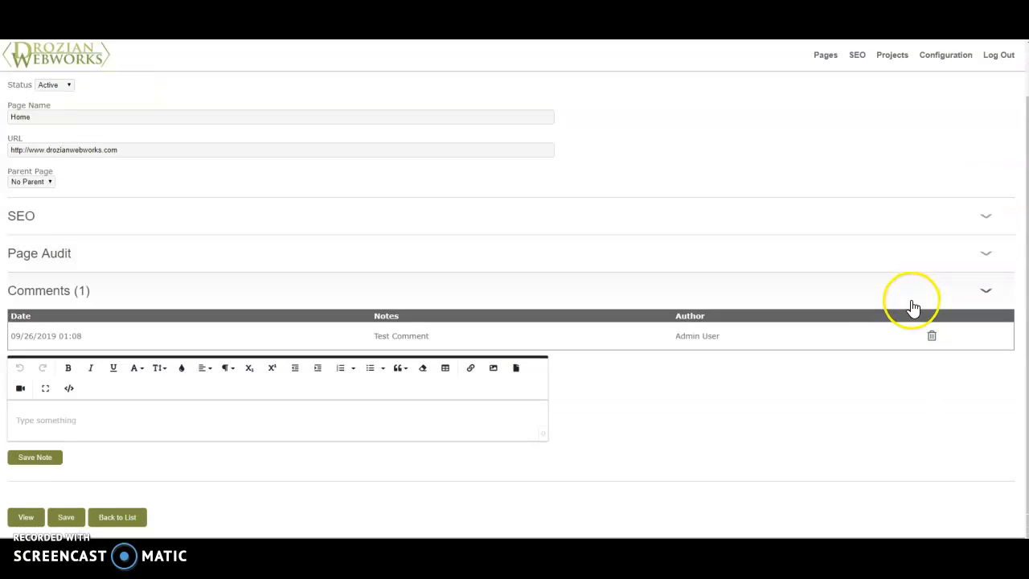
Expand the Home page's Page Audit section and examine its Data Finds, Top Landing and Top Pageview fields and the comments
{"action": "left_click", "coordinate": [409, 252]}
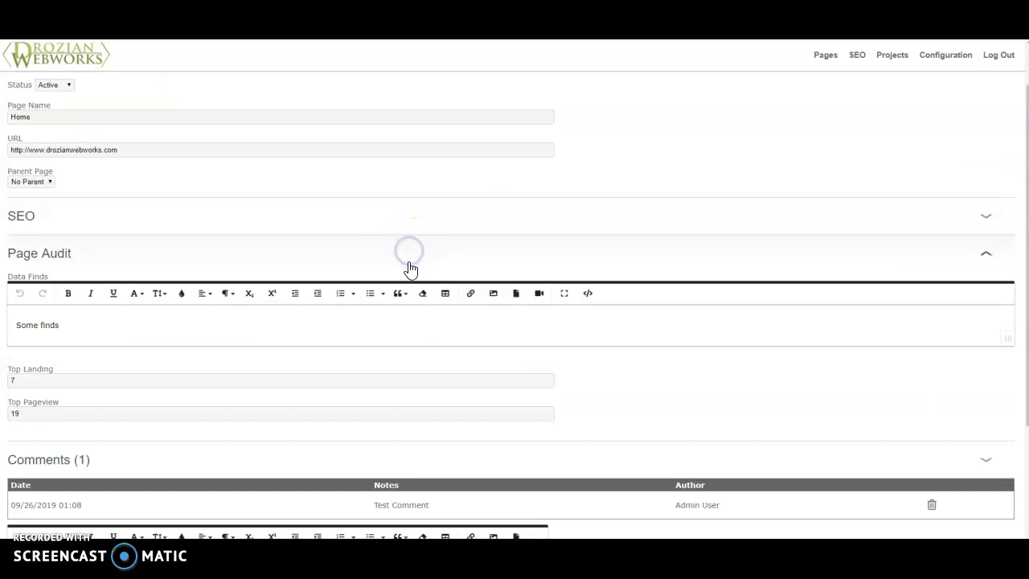
{"action": "left_click", "coordinate": [138, 325]}
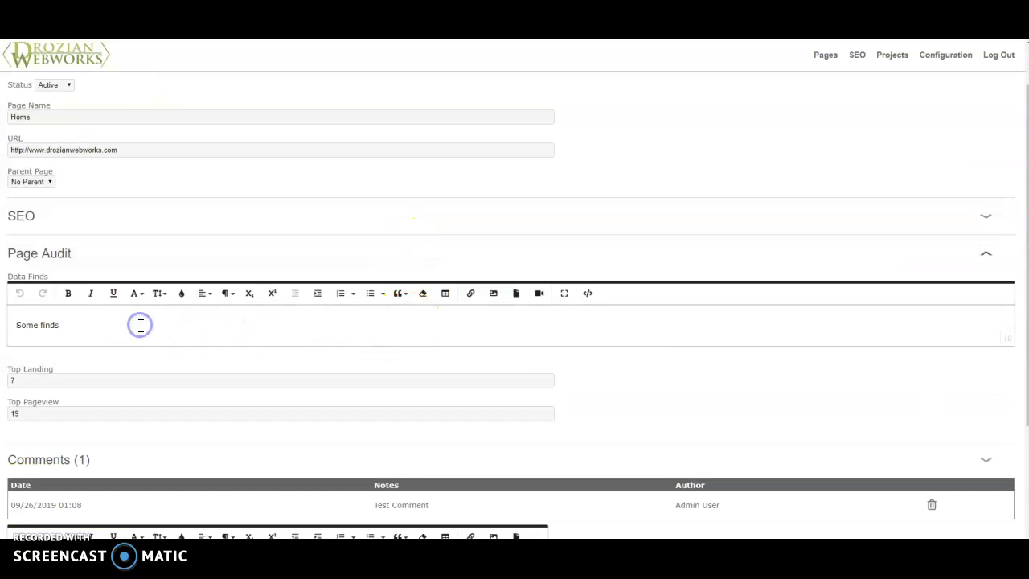
{"action": "left_click", "coordinate": [135, 381]}
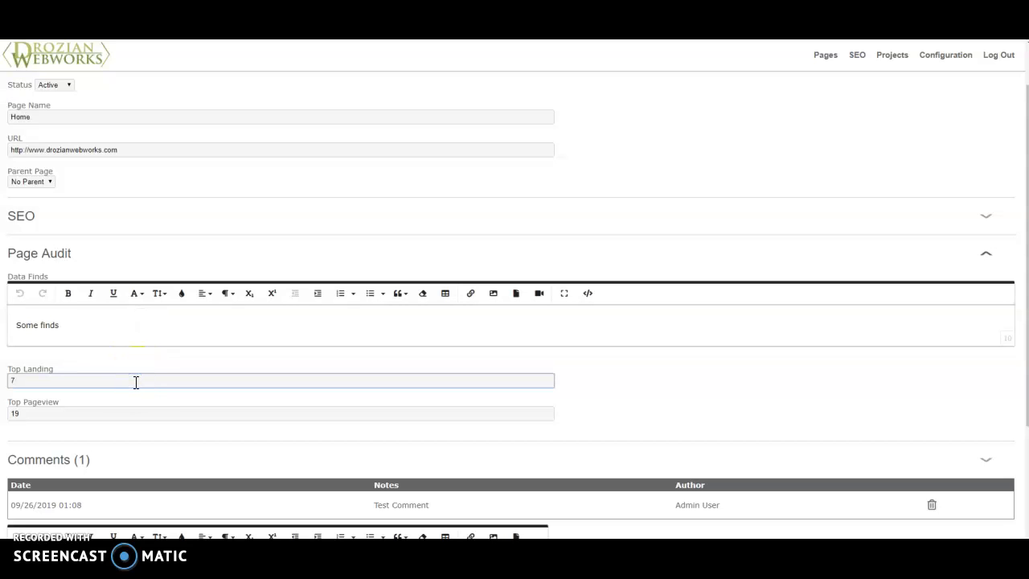
{"action": "left_click", "coordinate": [133, 413]}
{"action": "scroll", "coordinate": [132, 415], "scroll_direction": "down", "scroll_amount": 1}
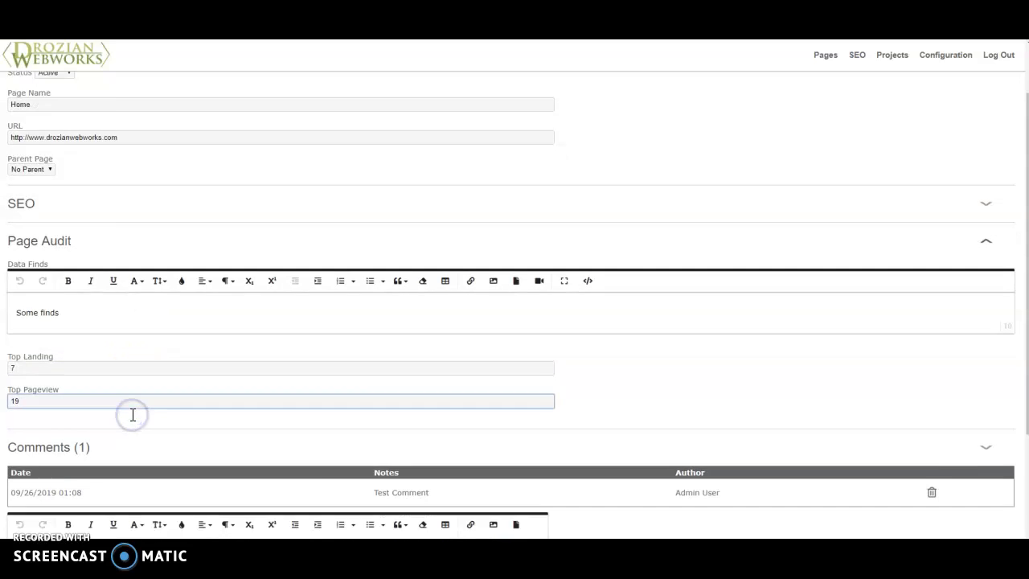
{"action": "scroll", "coordinate": [132, 420], "scroll_direction": "down", "scroll_amount": 1}
{"action": "left_click", "coordinate": [141, 417]}
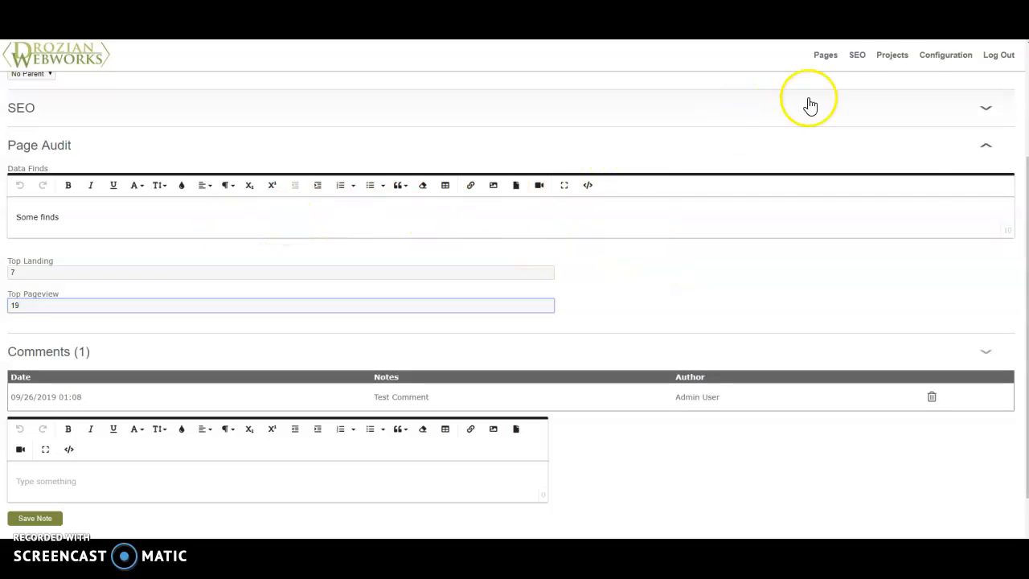
Open the Project Calendar and advance the yearly view by one year
{"action": "left_click", "coordinate": [891, 54]}
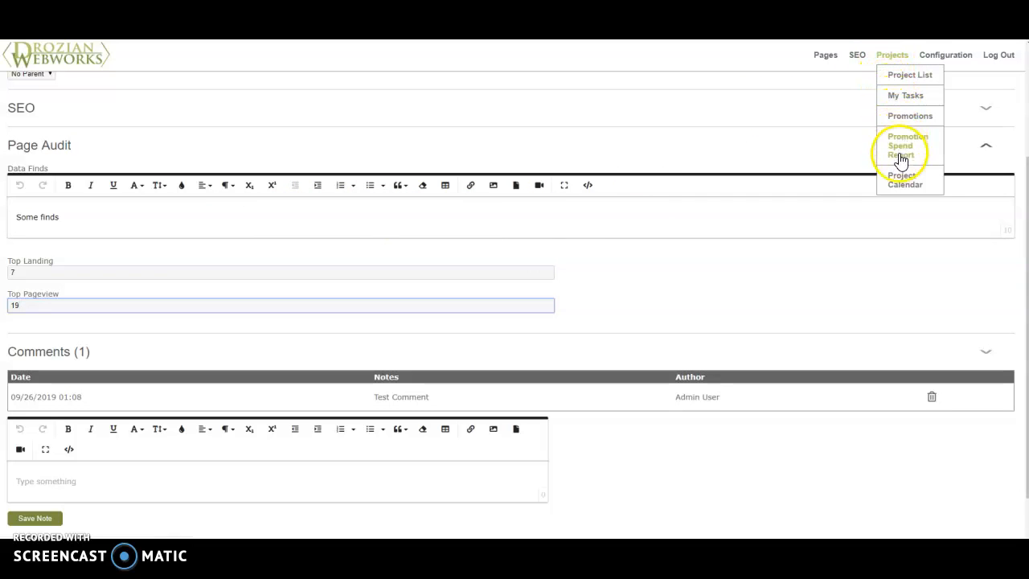
{"action": "left_click", "coordinate": [904, 180]}
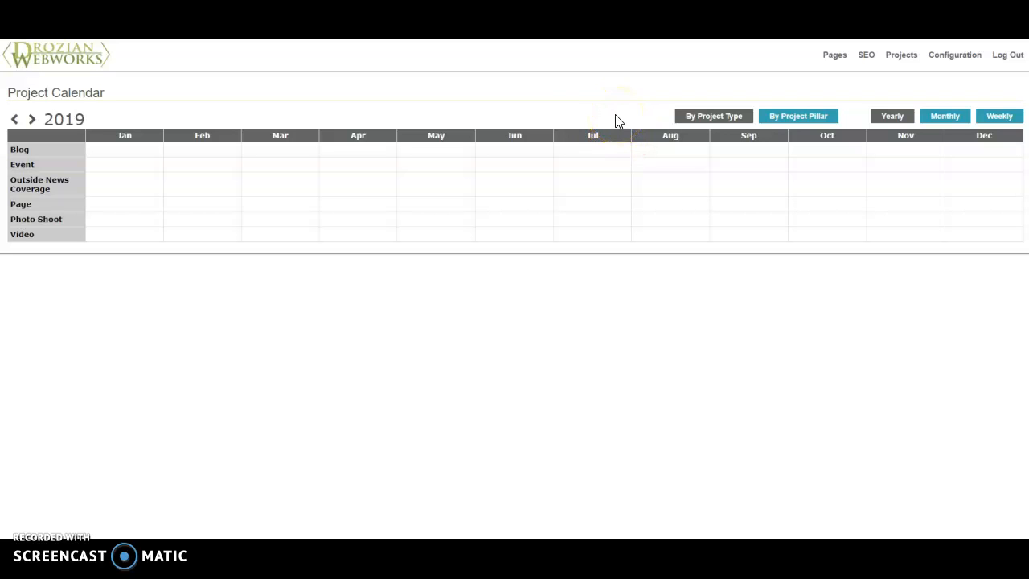
{"action": "left_click", "coordinate": [34, 120]}
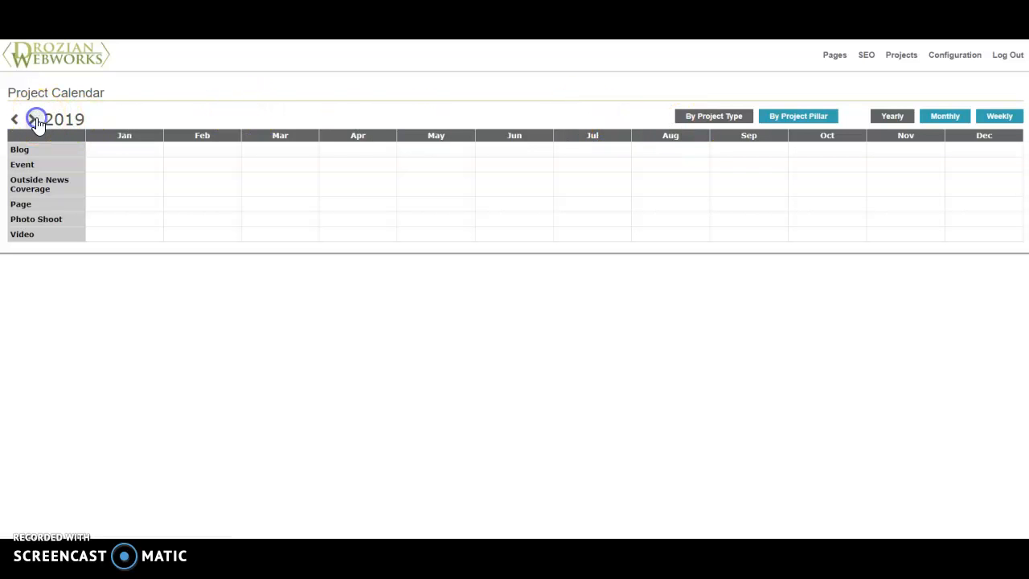